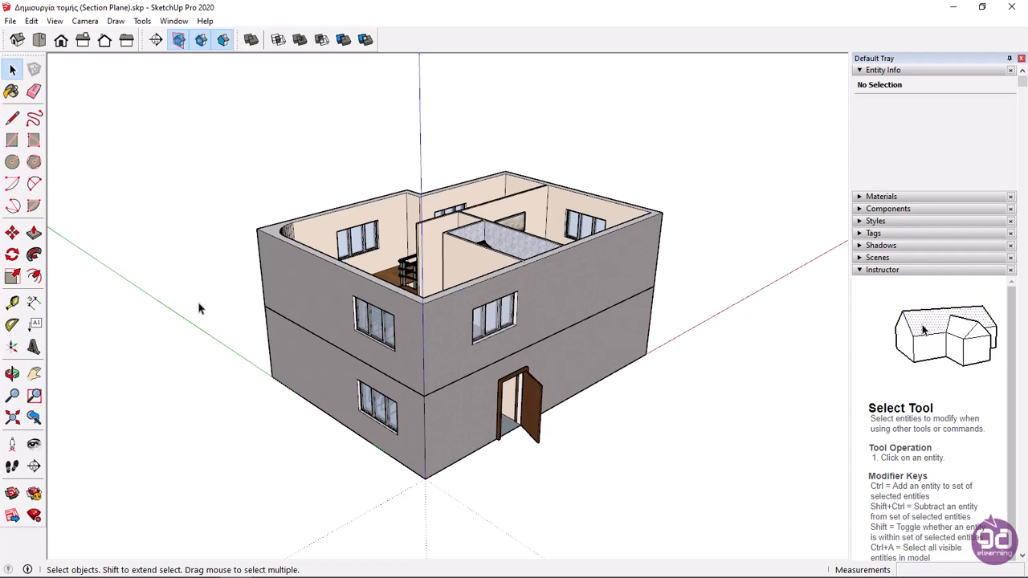
Place a section plane parallel to the house's side wall along the green axis, accepting the default name and symbol
click(142, 21)
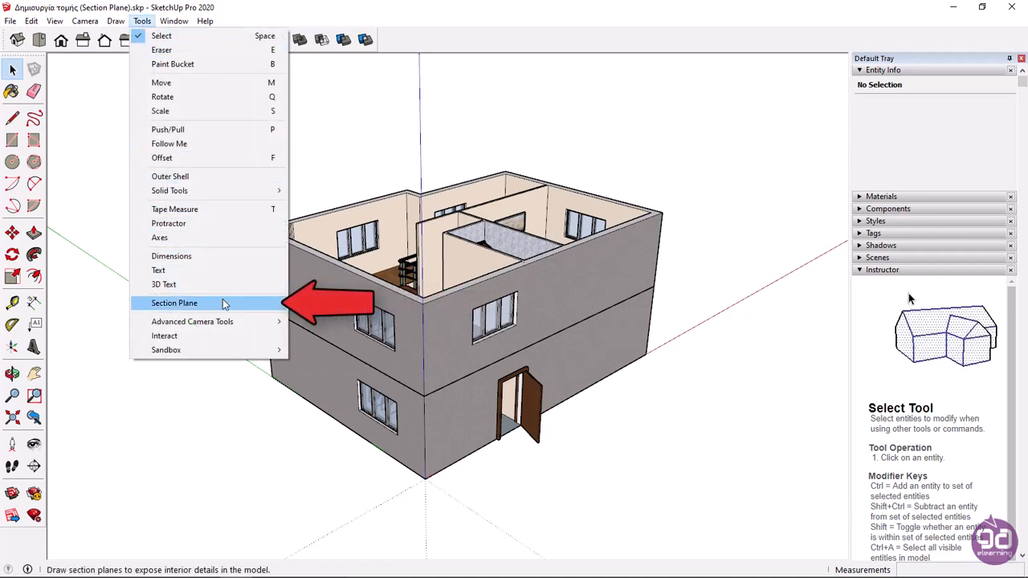
click(112, 369)
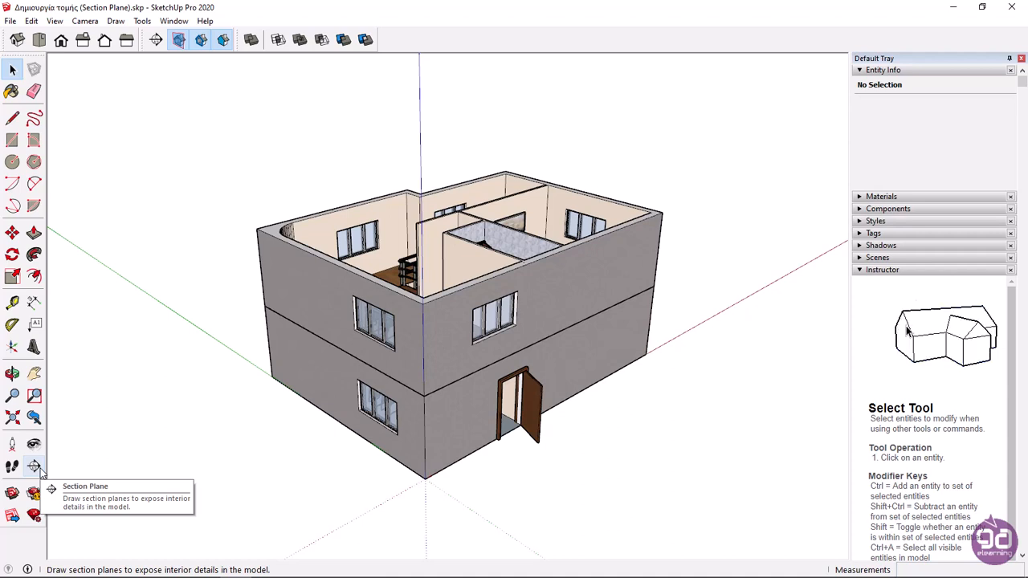
click(157, 41)
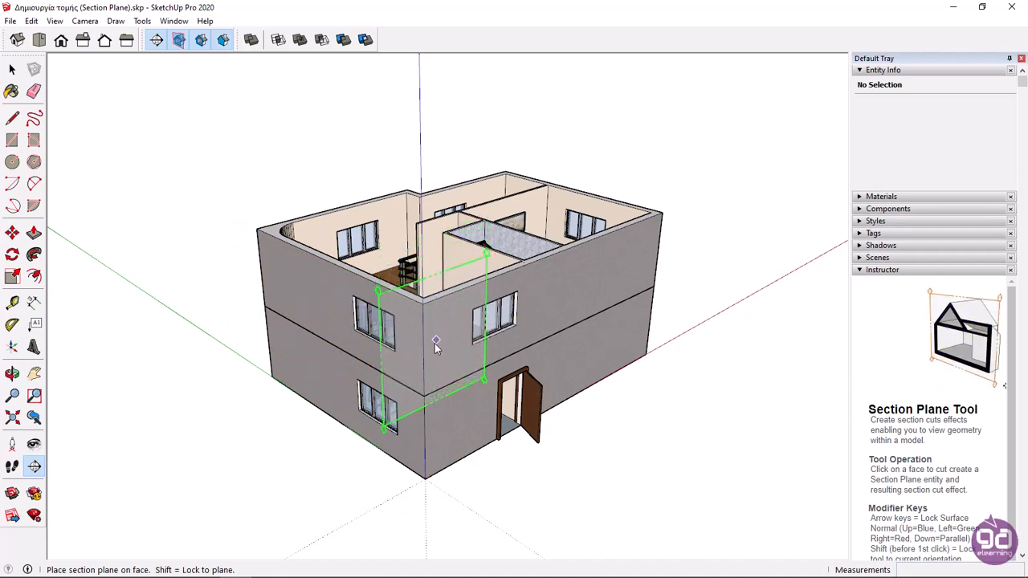
click(326, 328)
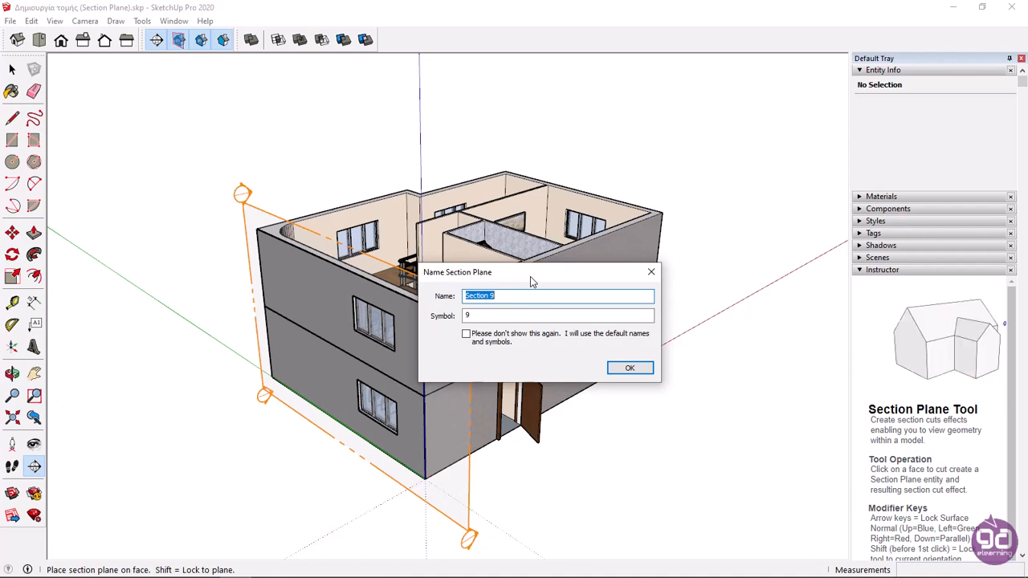
click(470, 338)
click(474, 344)
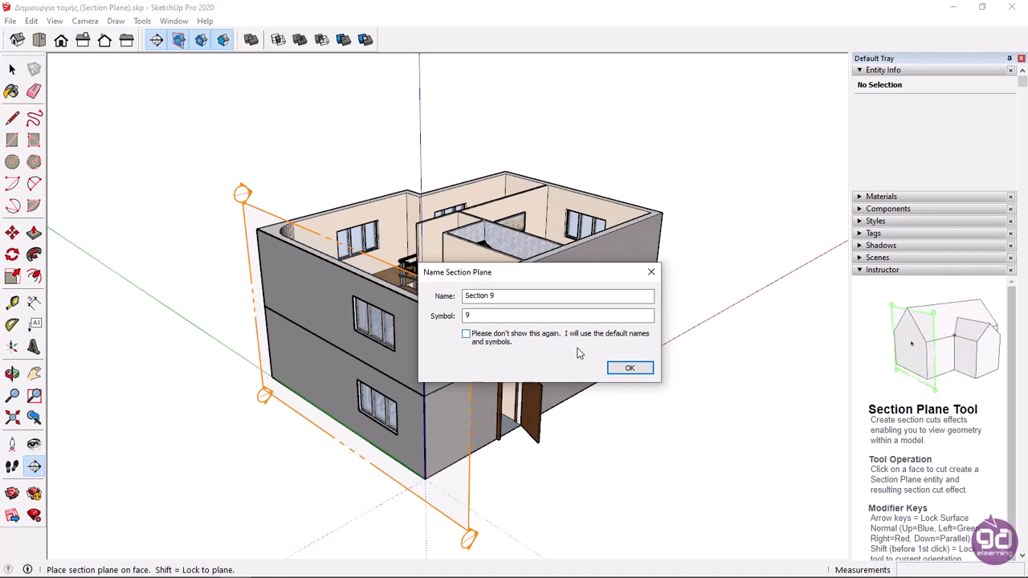
click(627, 368)
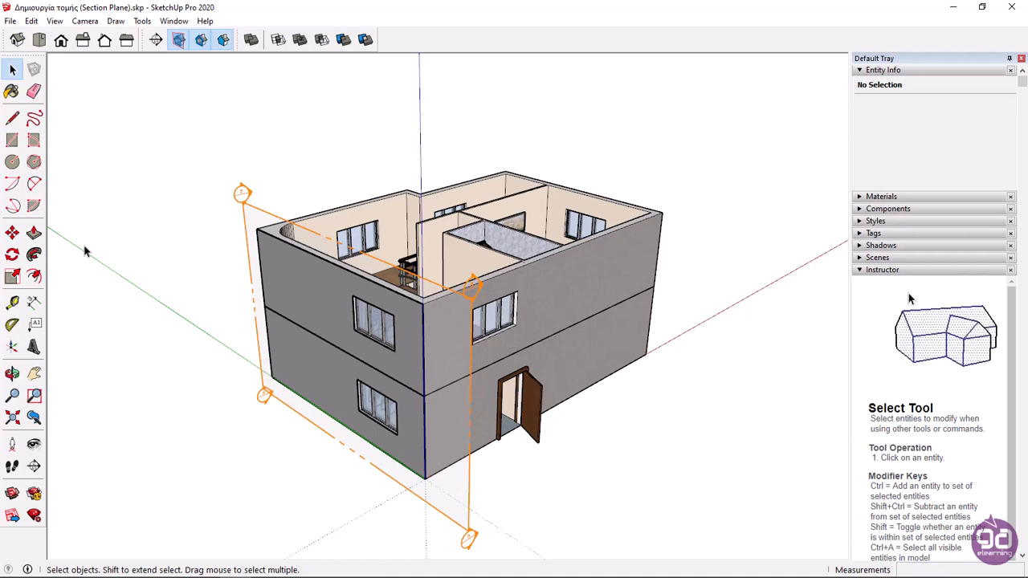
Move the section plane about 7,57 m along the red axis into the house so it cuts through the bedrooms
click(12, 233)
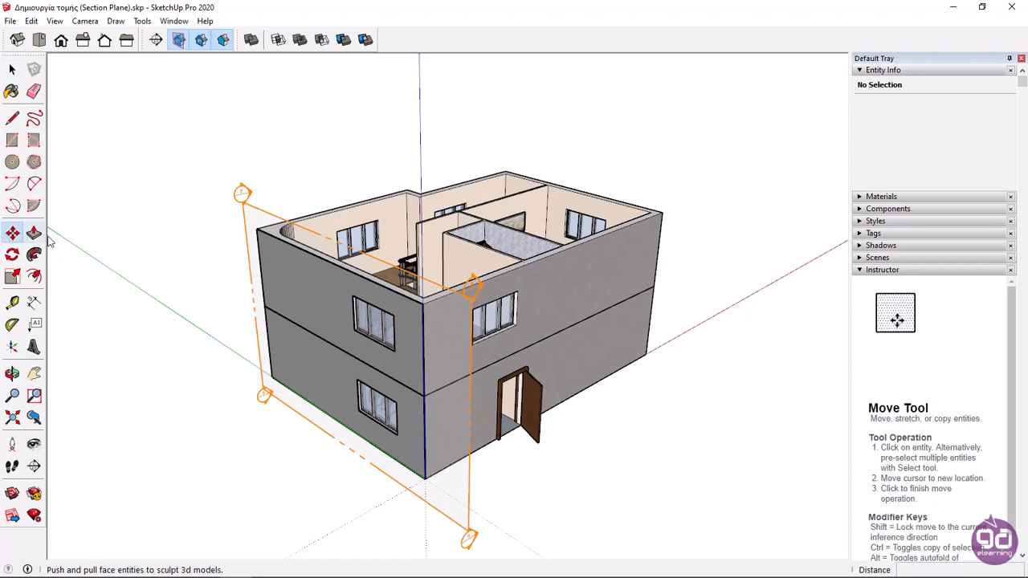
click(242, 201)
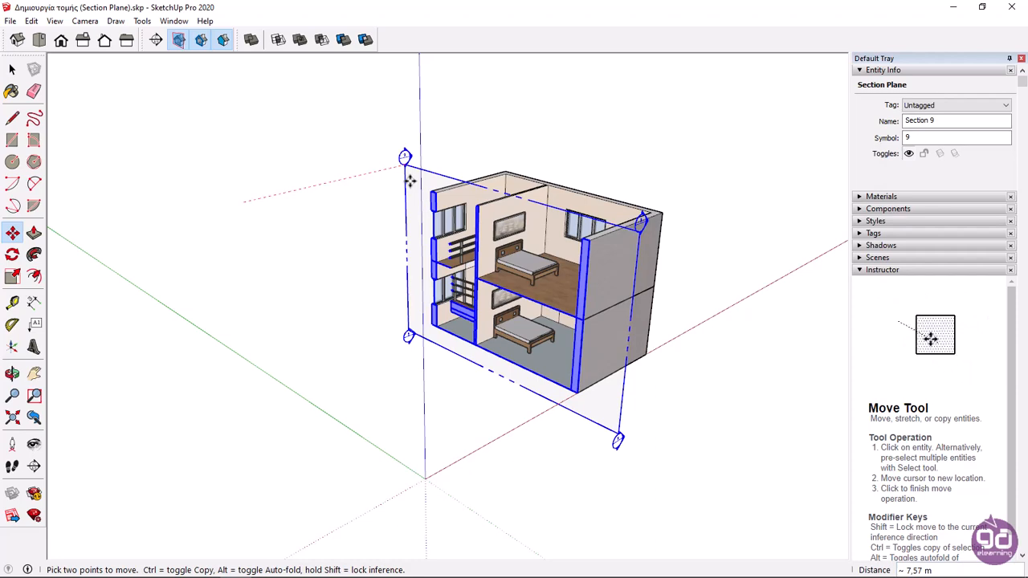
click(410, 181)
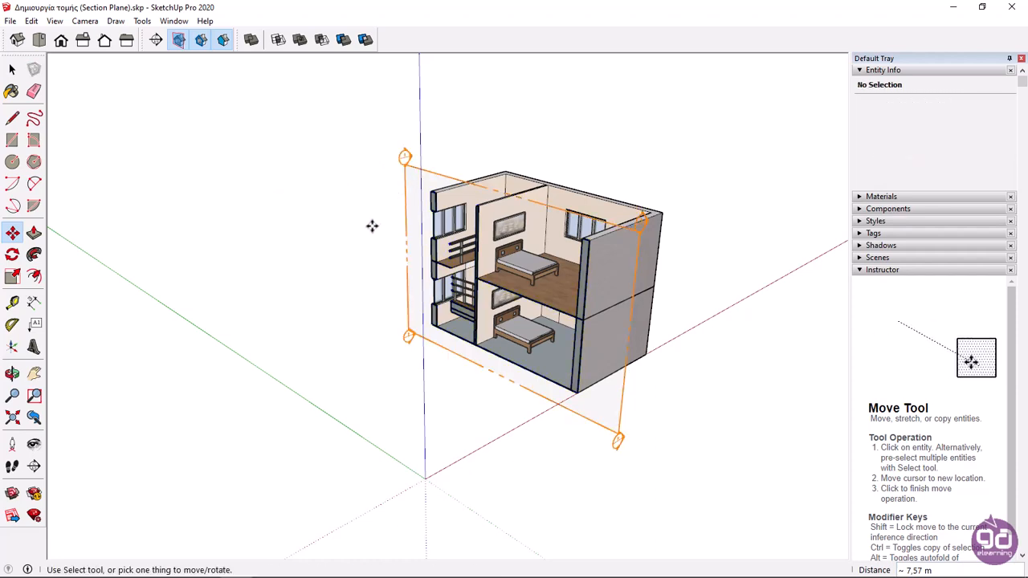
scroll(449, 211, up, 1)
key(space)
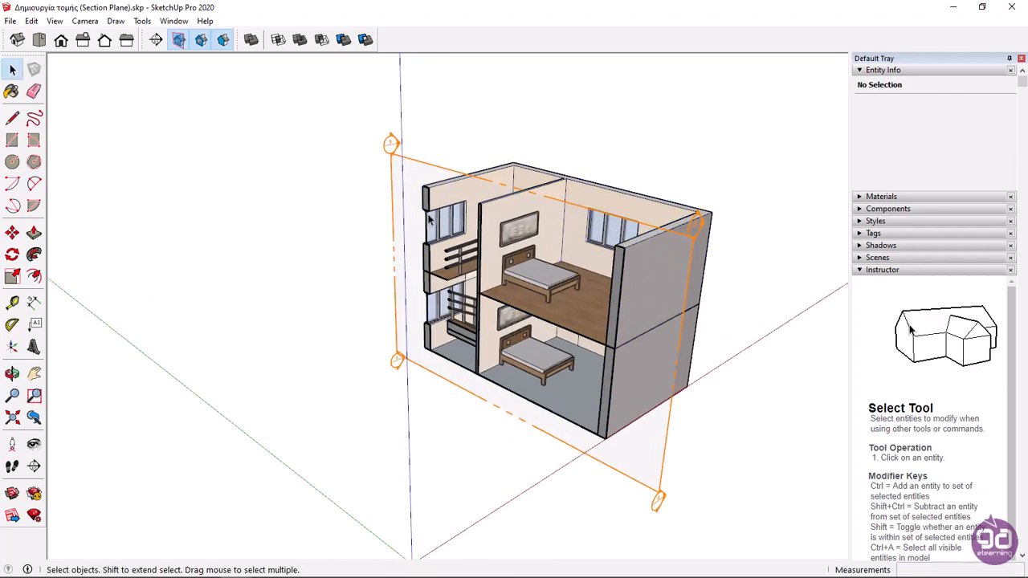
key(o)
drag(430, 222, 313, 229)
key(space)
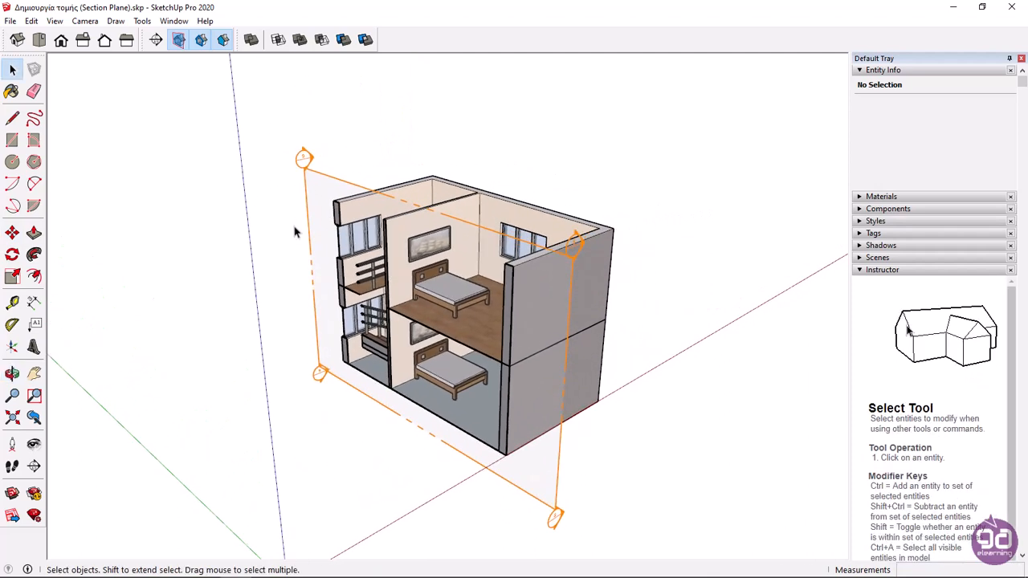
Switch the display of section planes off and back on, and do the same for section cuts
click(178, 40)
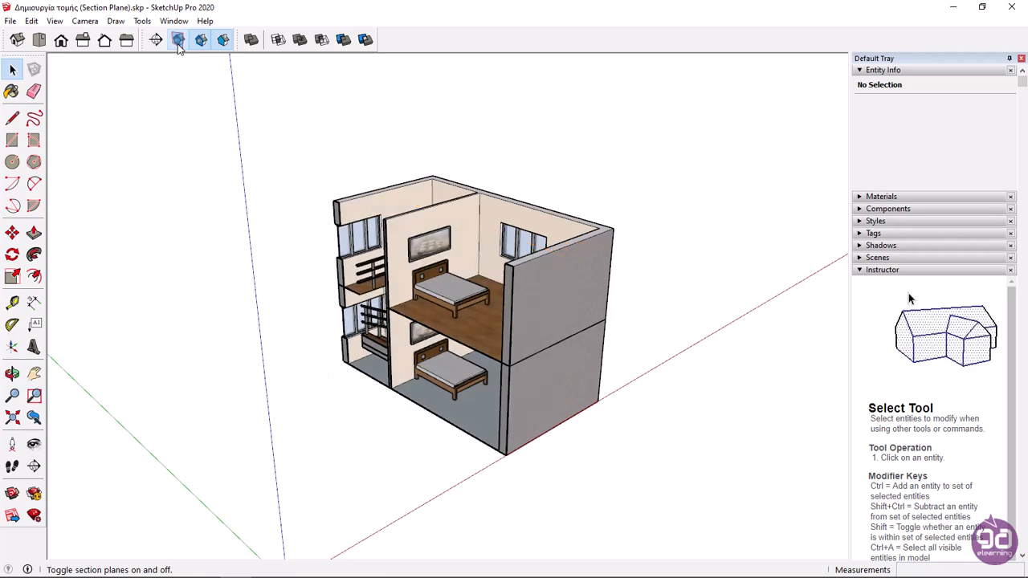
click(179, 42)
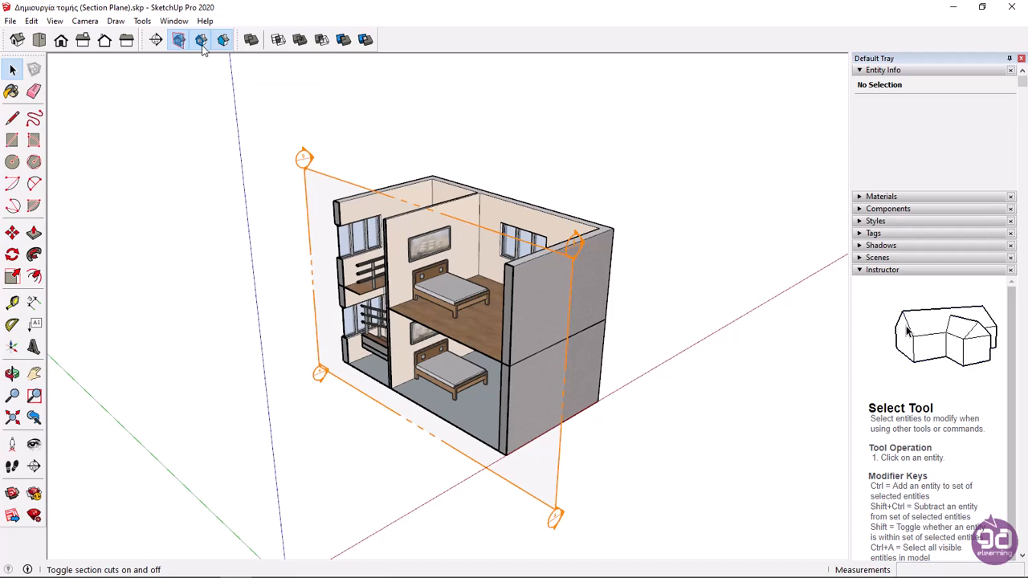
click(202, 47)
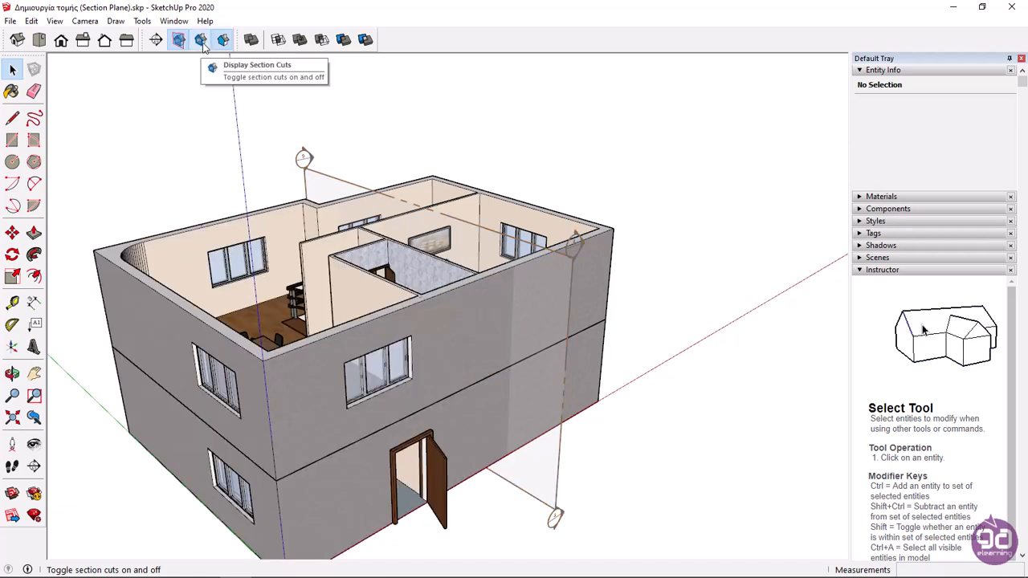
click(202, 42)
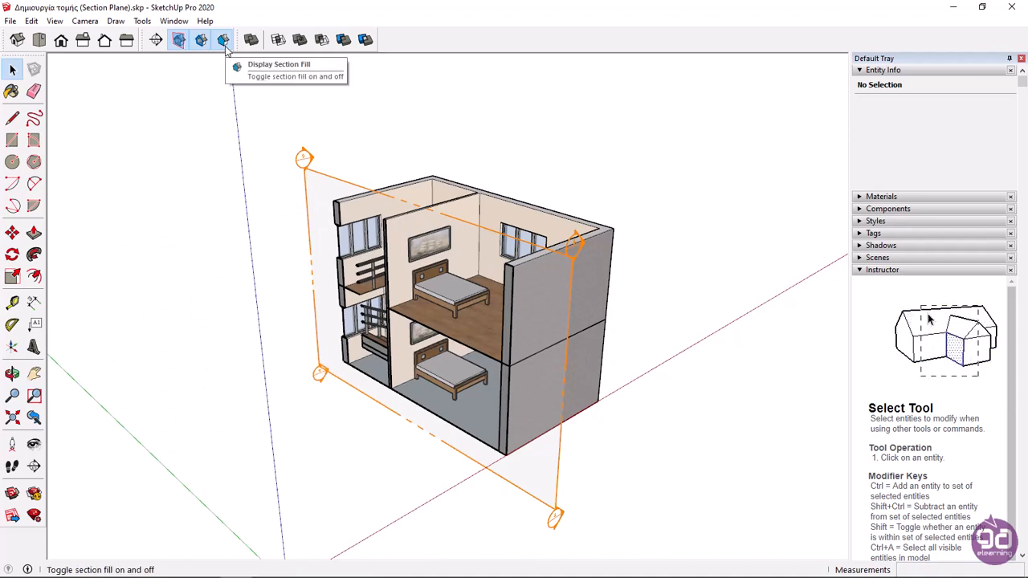
Switch the section fill off and back on twice to compare the cut walls with and without fill
click(224, 41)
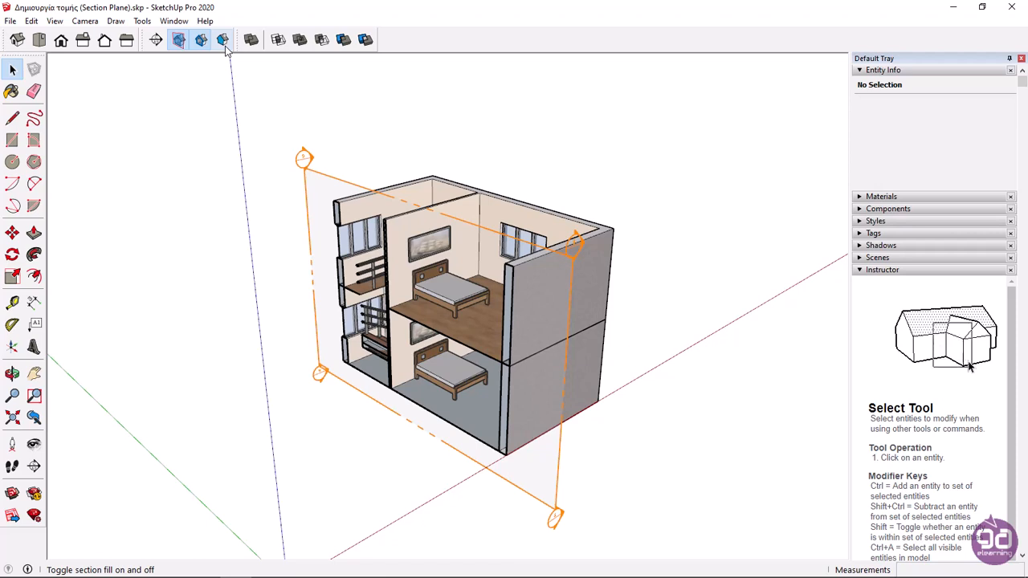
click(224, 42)
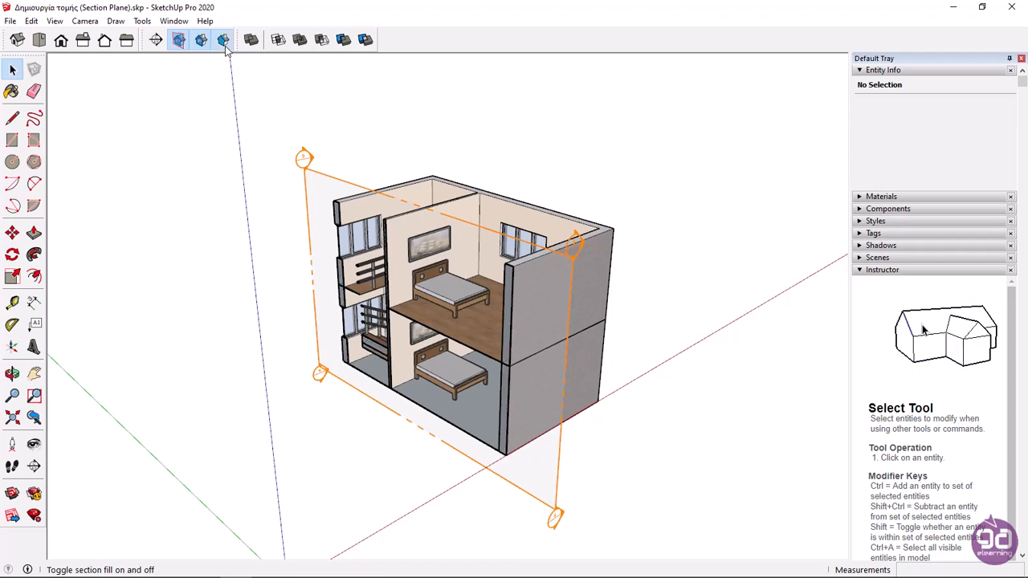
click(224, 41)
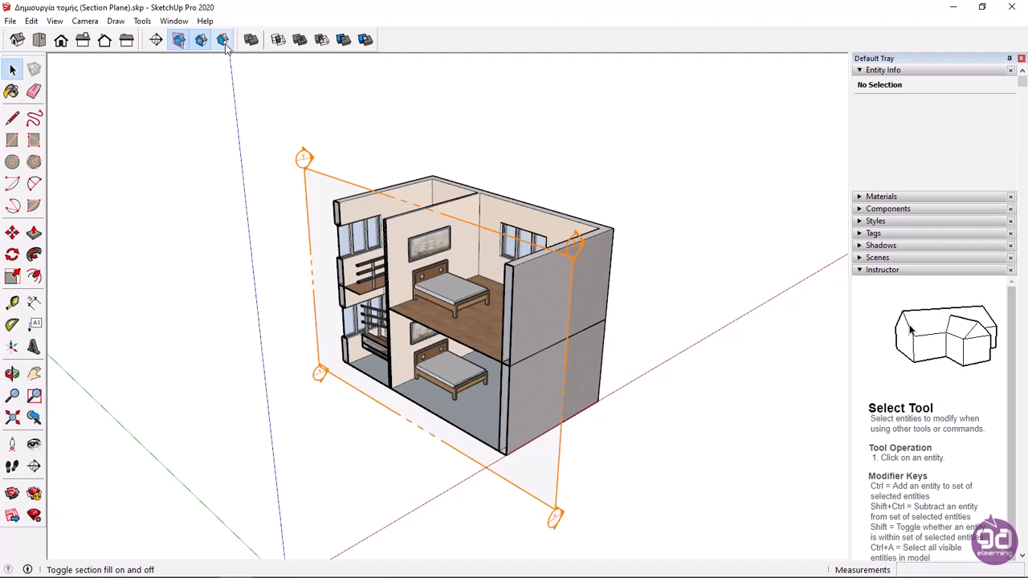
click(225, 44)
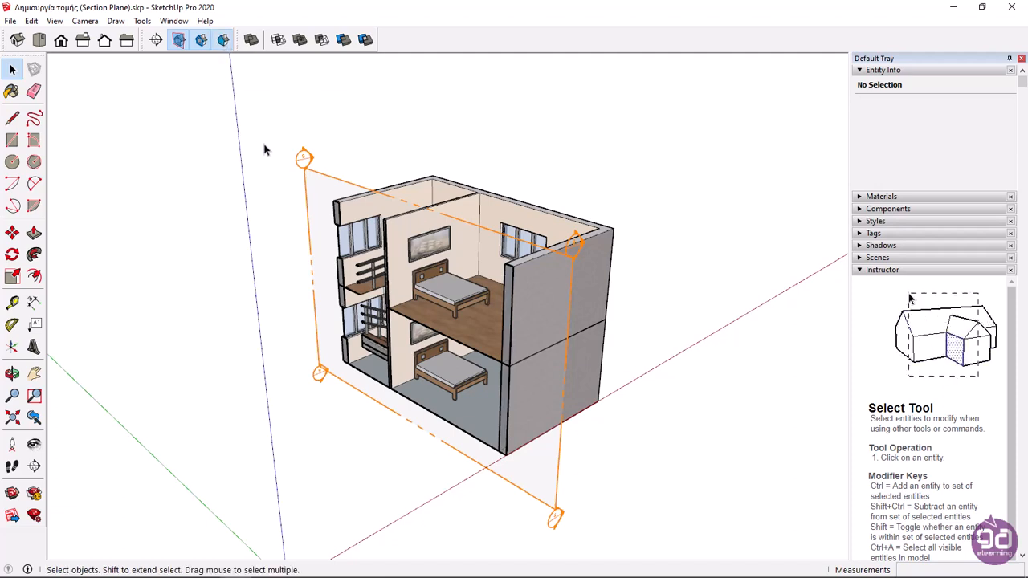
Reverse the section plane to show the opposite half of the house, and reverse it back to the bedroom side
click(300, 168)
right_click(305, 170)
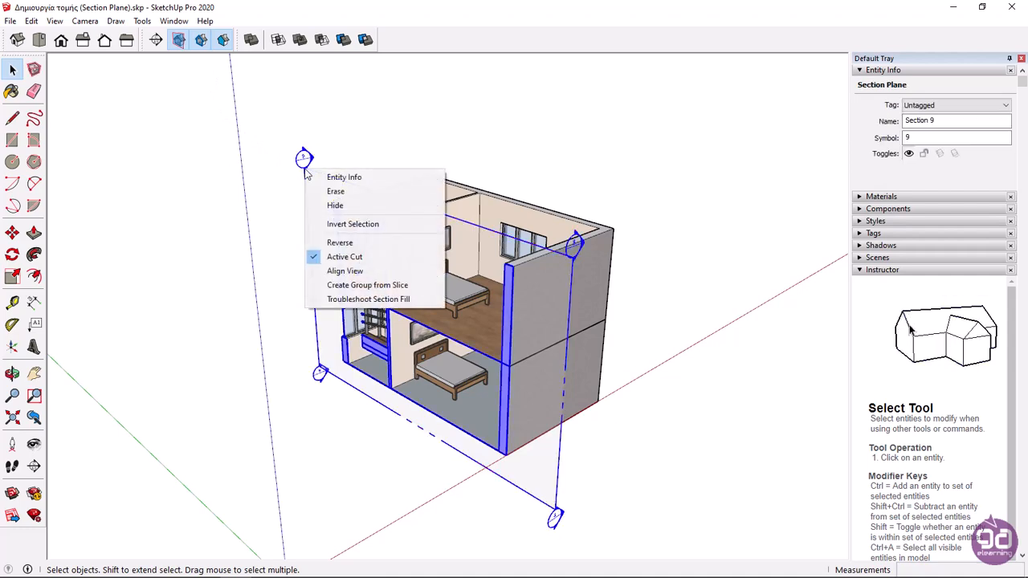
click(342, 242)
mouse_move(344, 245)
middle_down()
mouse_move(349, 228)
mouse_move(108, 195)
middle_up()
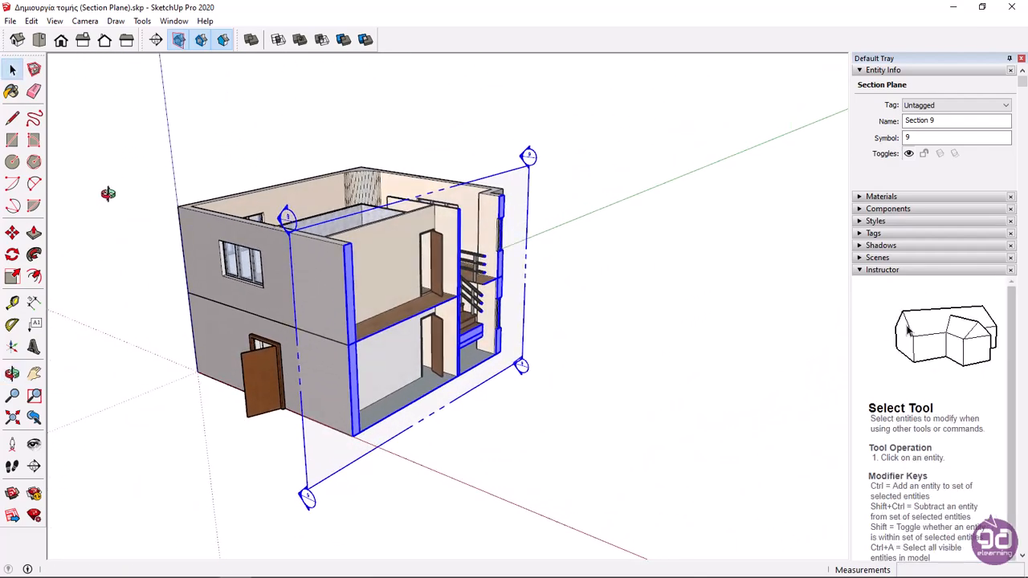
right_click(524, 158)
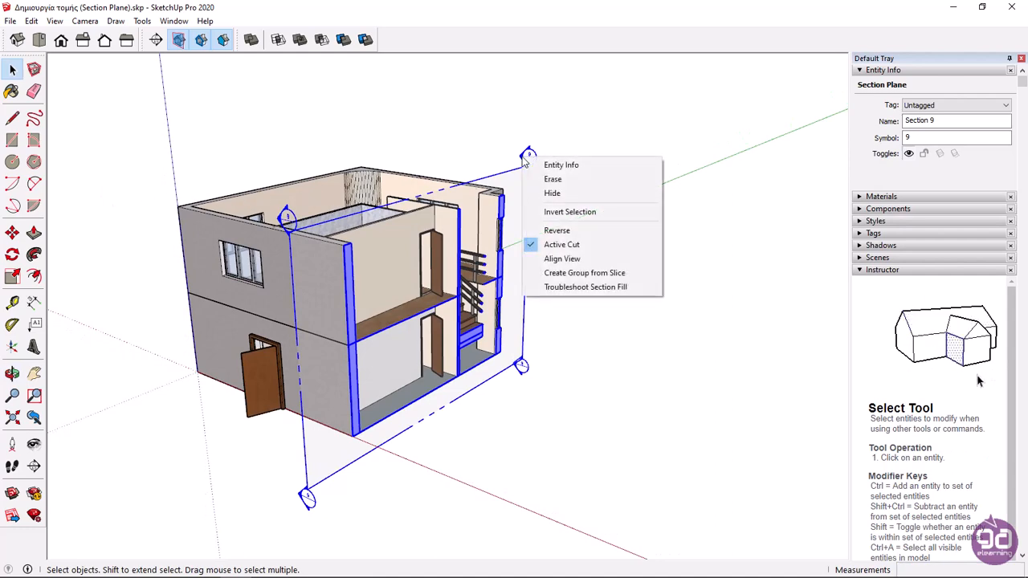
click(556, 231)
mouse_move(381, 205)
middle_down()
mouse_move(273, 212)
mouse_move(638, 193)
middle_up()
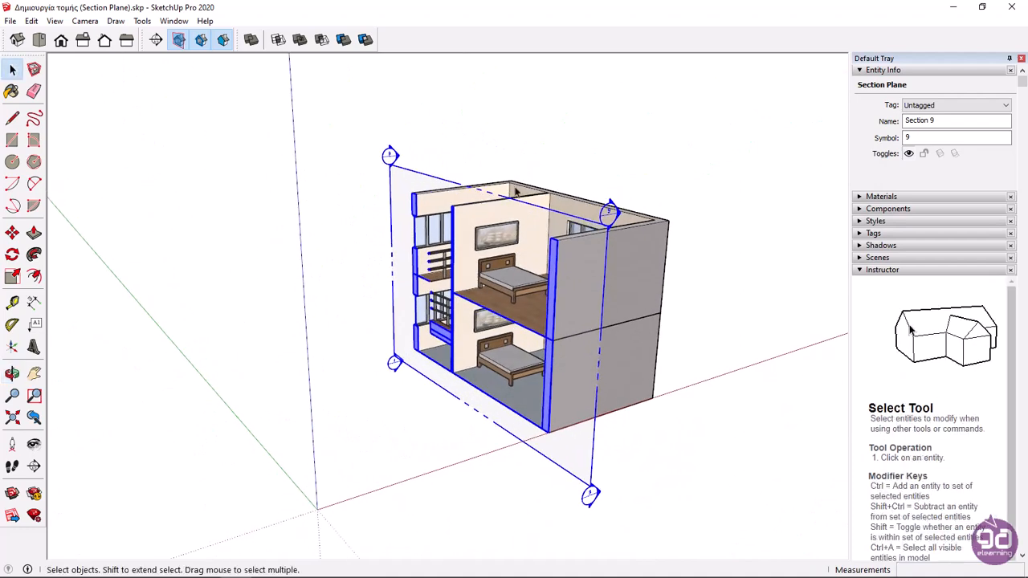
Align the view to the section plane and set the camera to Parallel Projection
right_click(391, 167)
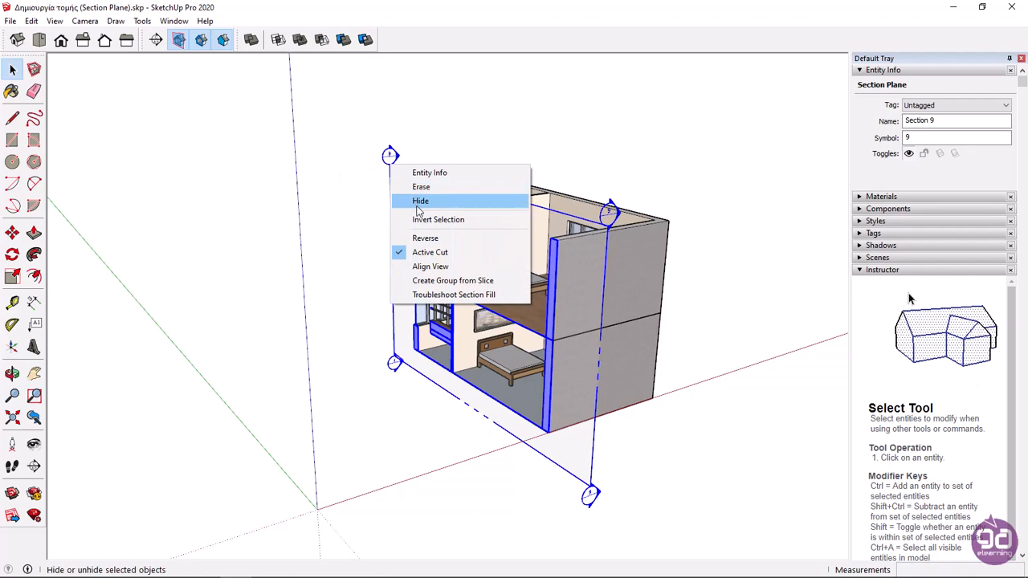
click(447, 268)
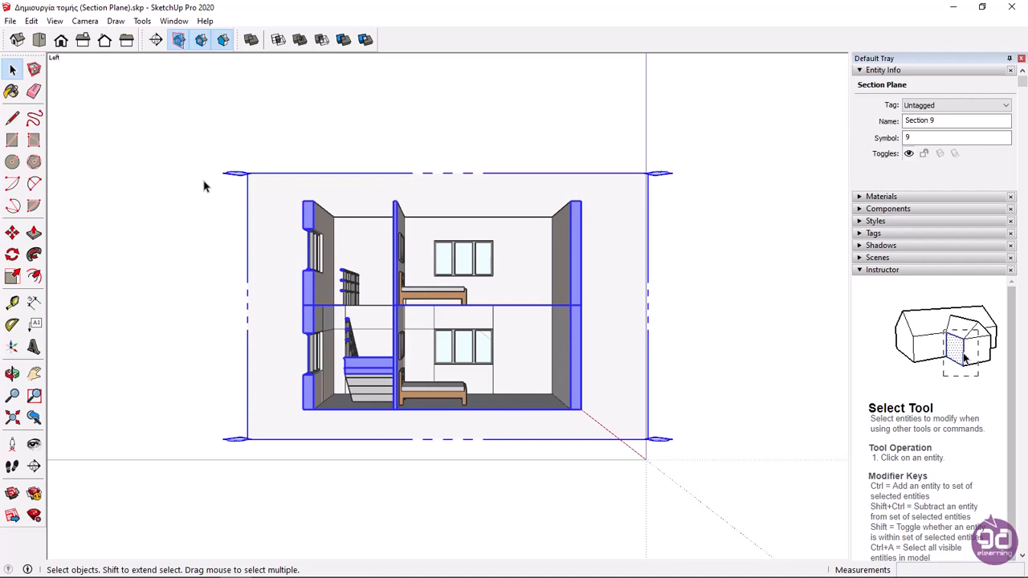
click(84, 20)
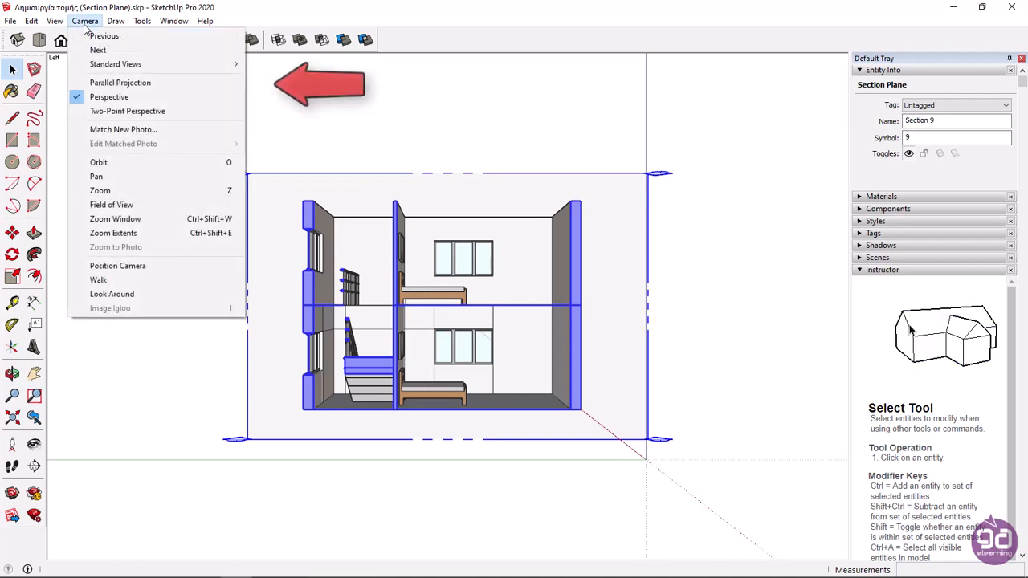
click(165, 84)
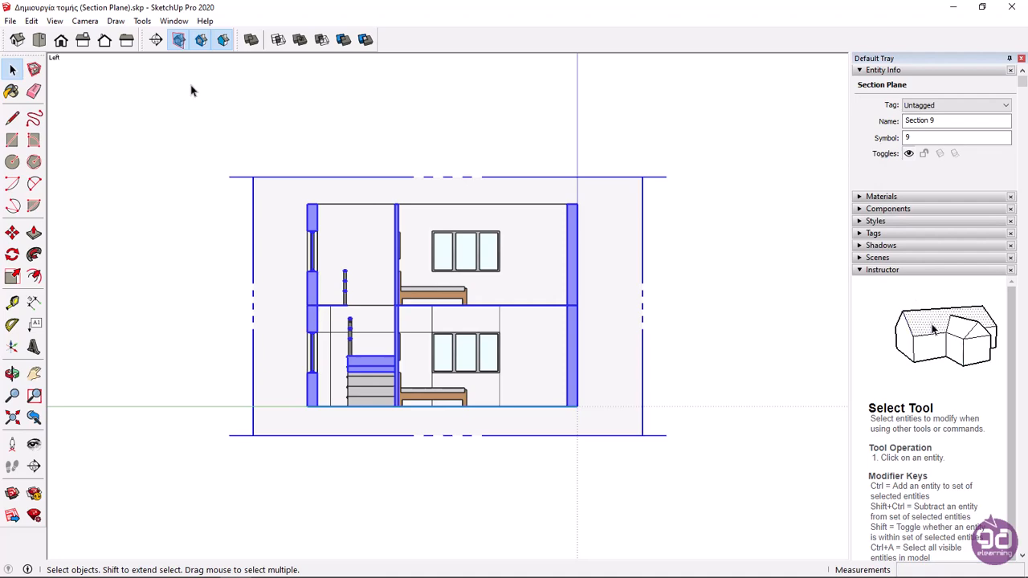
Orbit back to a three-dimensional view of the cut house and set the camera to Perspective
key(o)
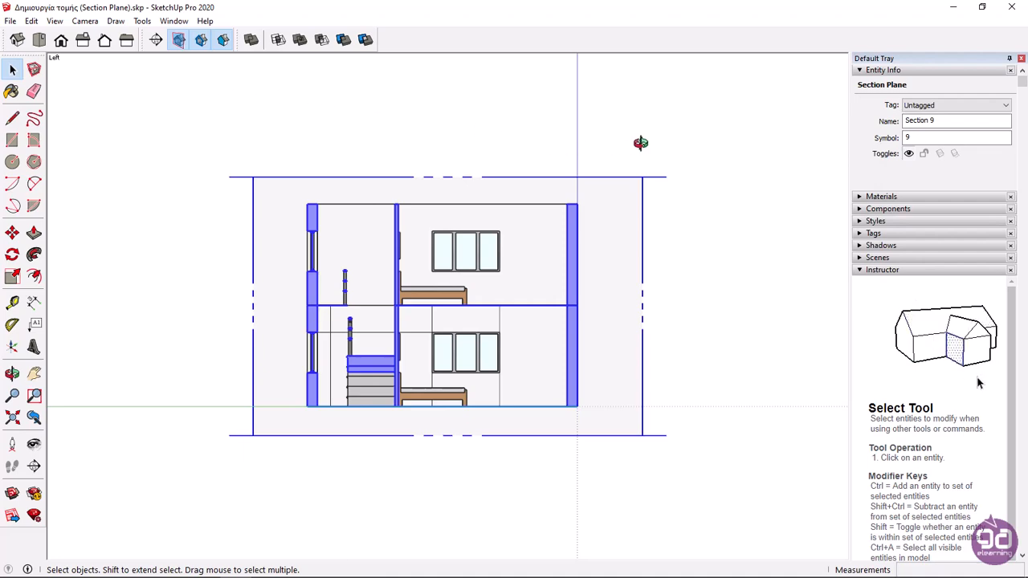
drag(643, 142, 390, 265)
key(space)
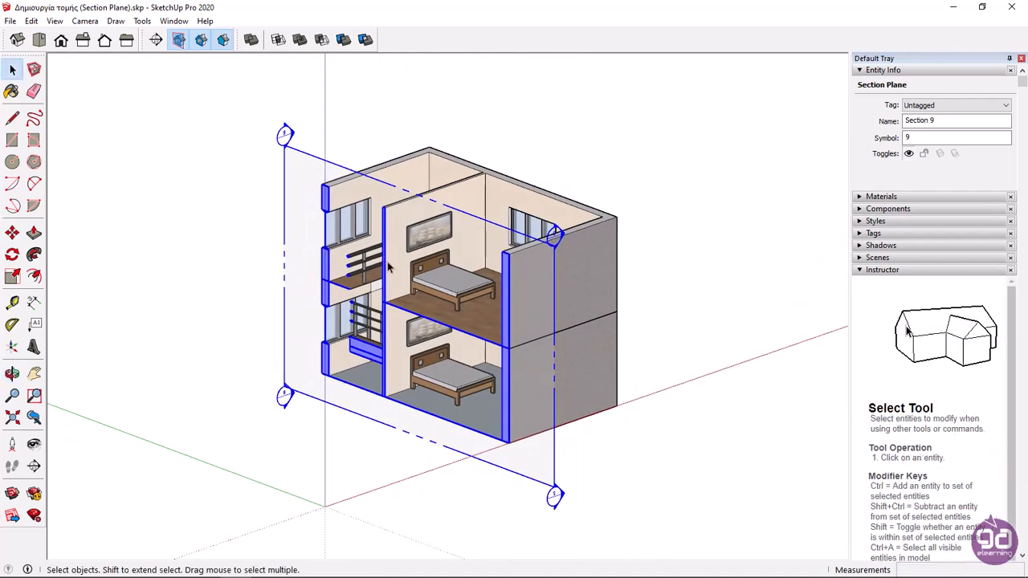
click(90, 21)
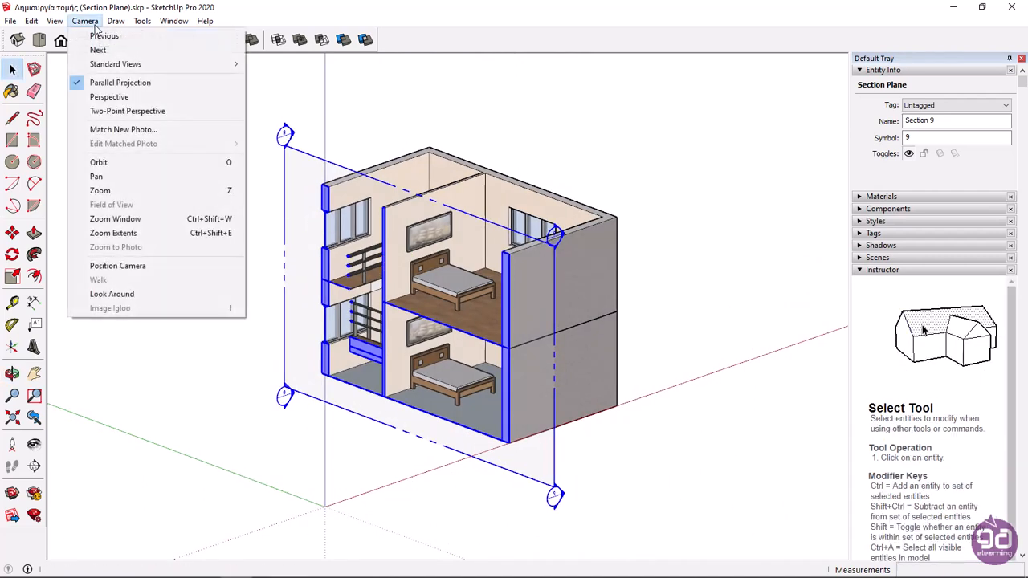
click(137, 98)
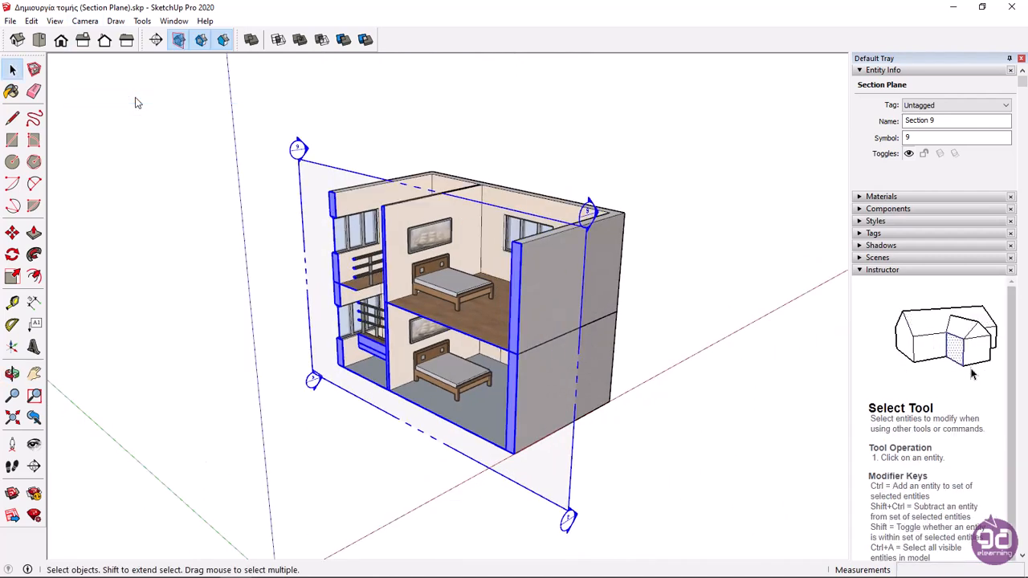
key(o)
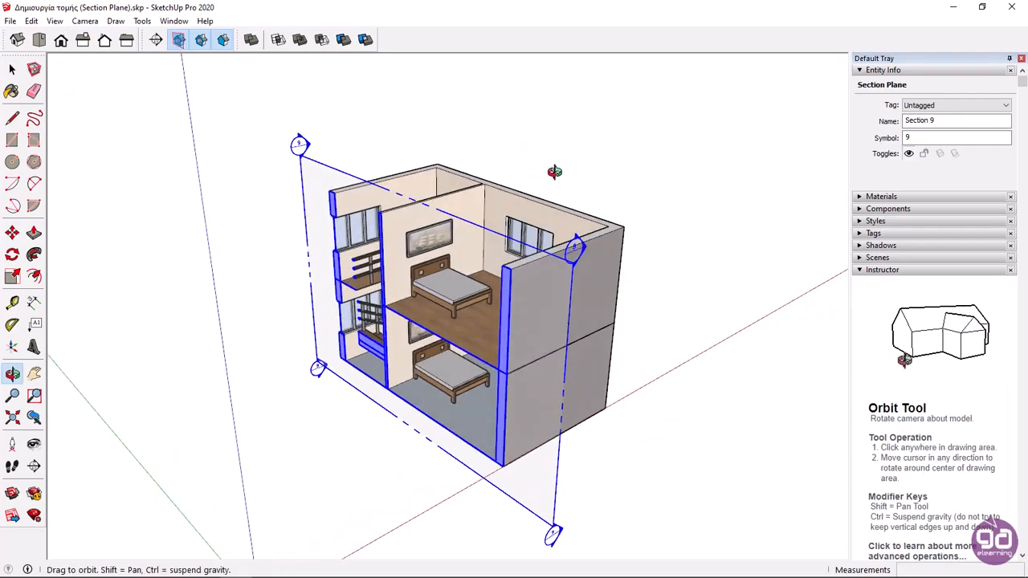